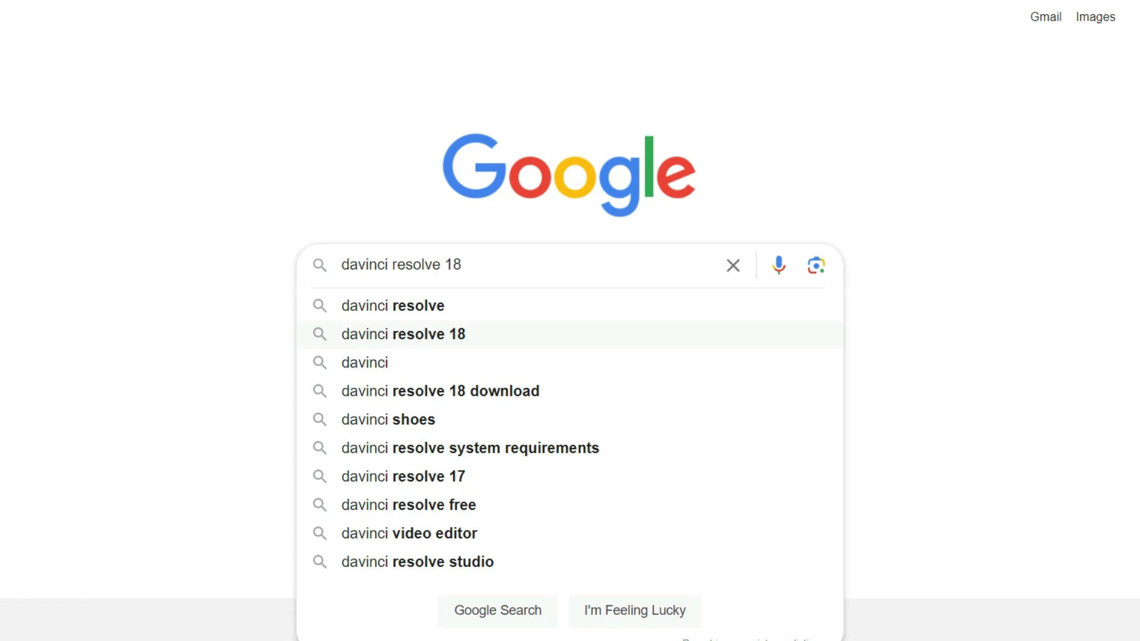
Search the web for "davinci resolve 18" and open Blackmagic Design's DaVinci Resolve 18 product page.
key("Return")
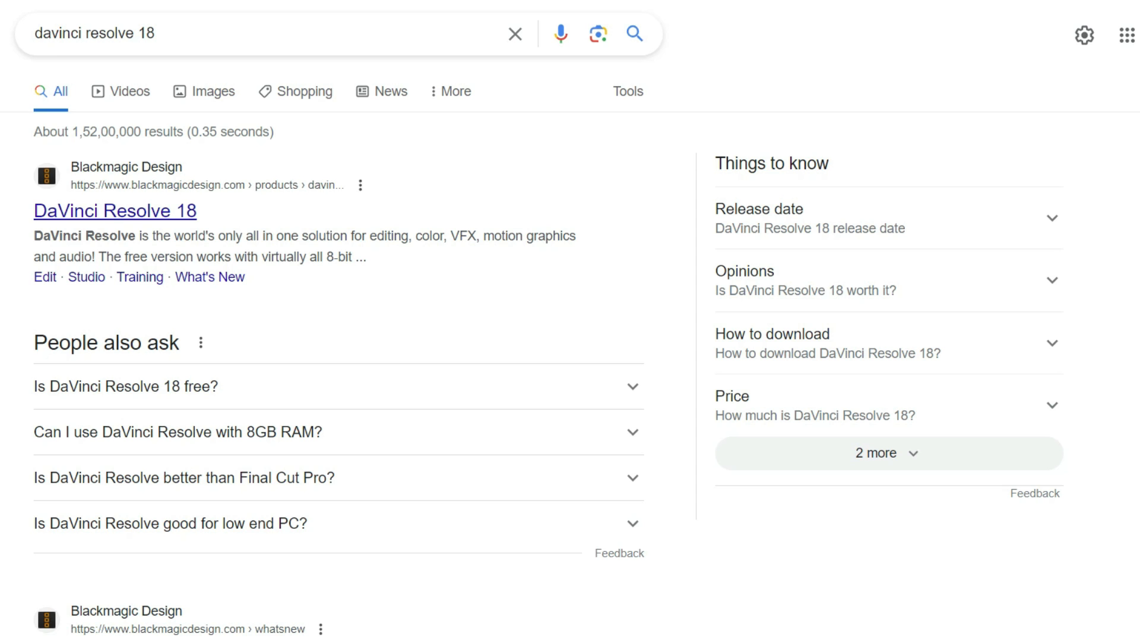
left_click(115, 211)
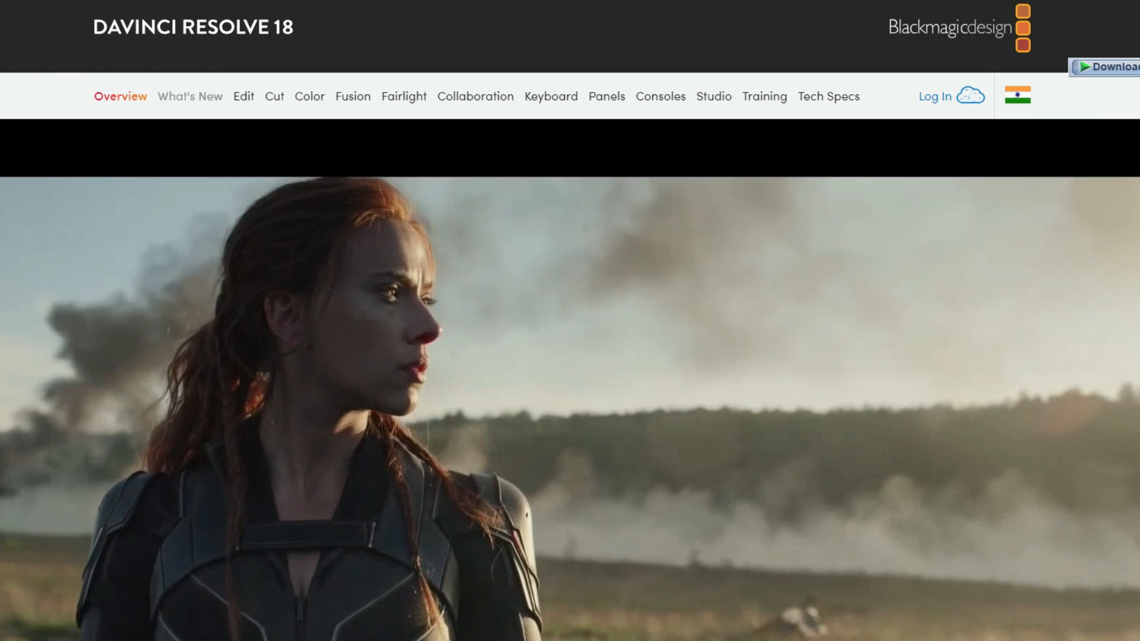
Download the free DaVinci Resolve 18.6 for Windows as DaVinci_Resolve_18.6.3_Windows.zip into the Downloads\Compressed folder.
scroll(570, 380, "down", 3)
scroll(570, 380, "down", 15)
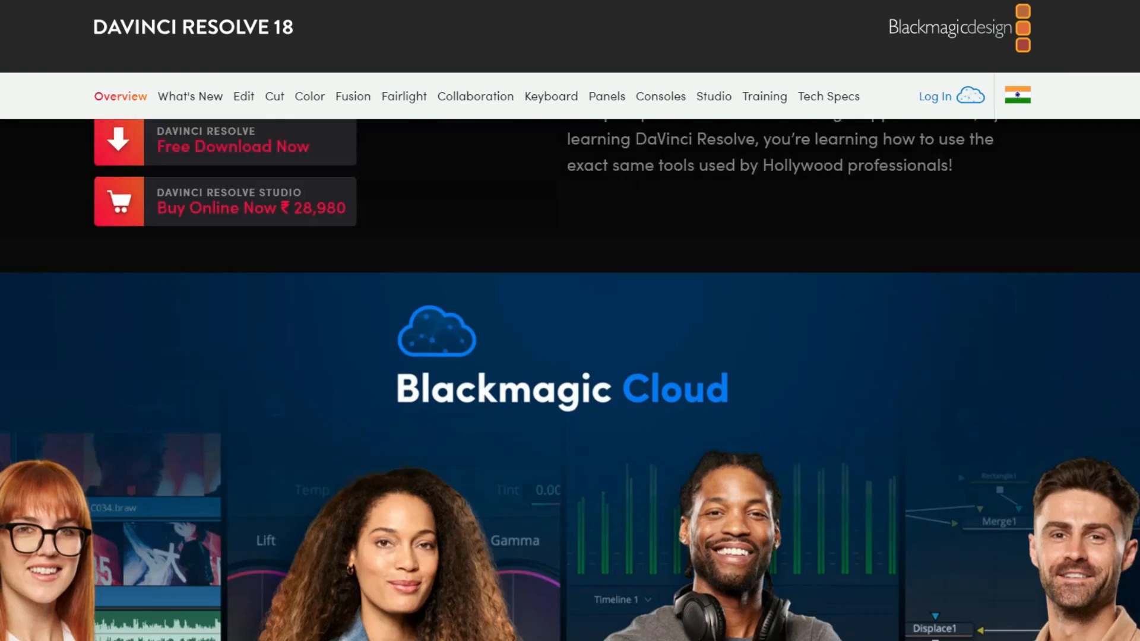
scroll(570, 380, "up", 6)
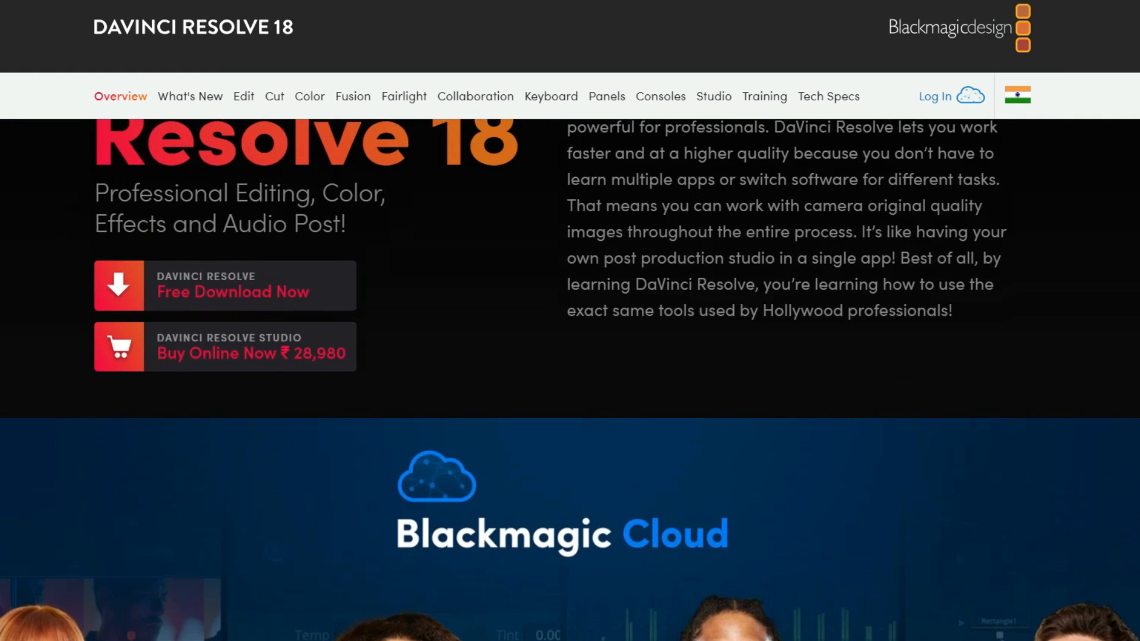
left_click(232, 292)
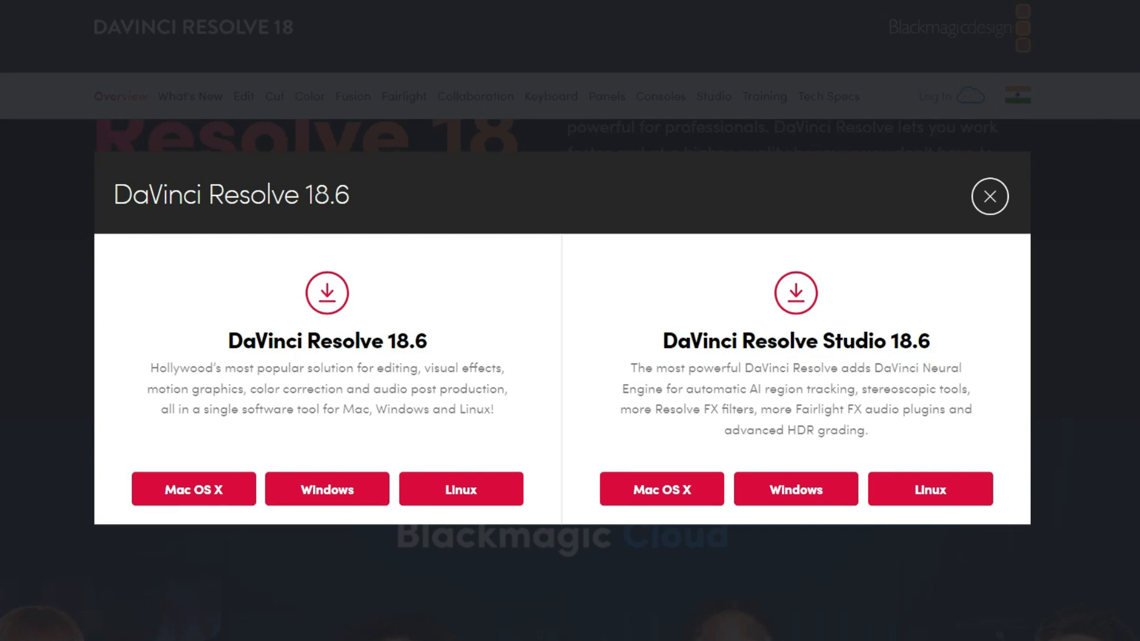
left_click(327, 490)
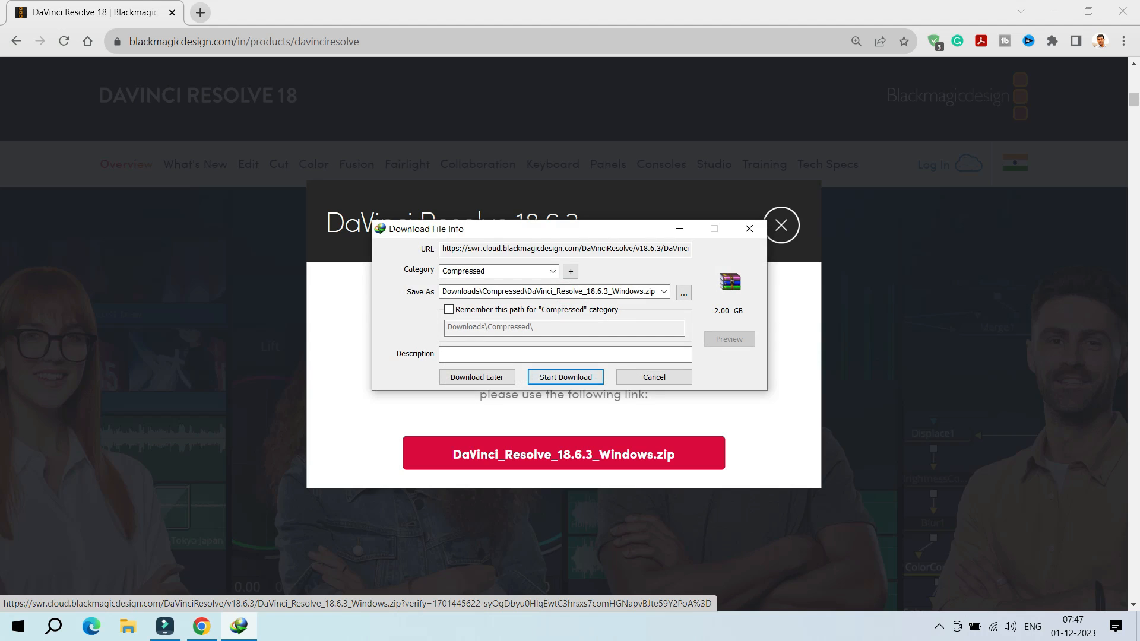
left_click(566, 377)
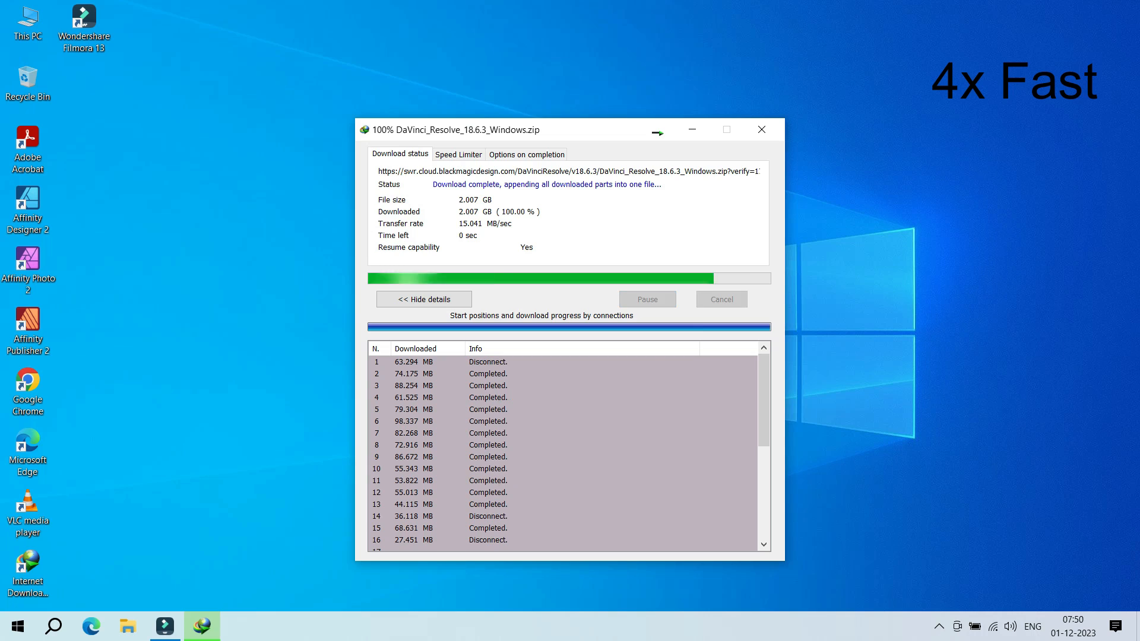
Open the folder of the downloaded archive and extract DaVinci_Resolve_18.6.3_Windows into a subfolder of the same name.
left_click(595, 358)
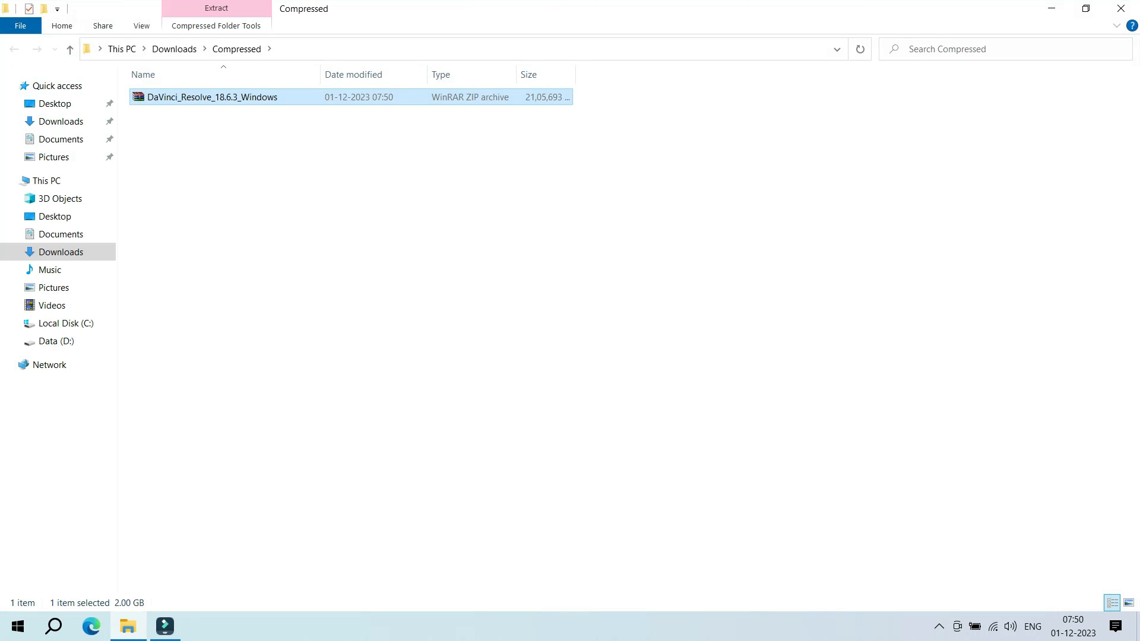
key("shift+F10")
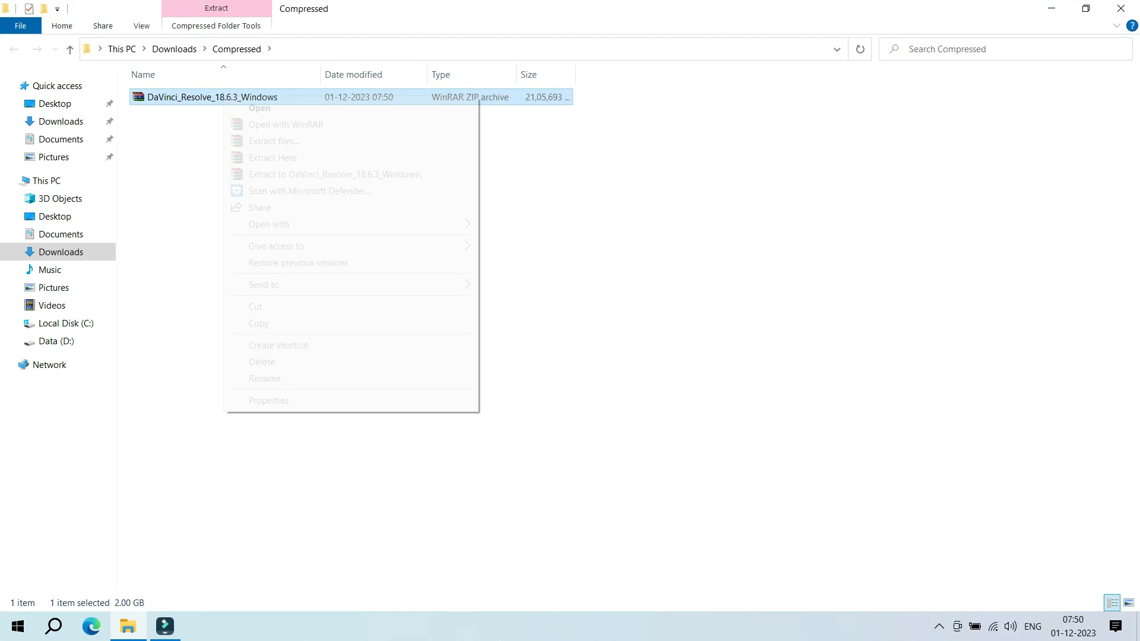
key("Down")
key("Down")
key("Down")
key("Down")
key("Down")
key("Return")
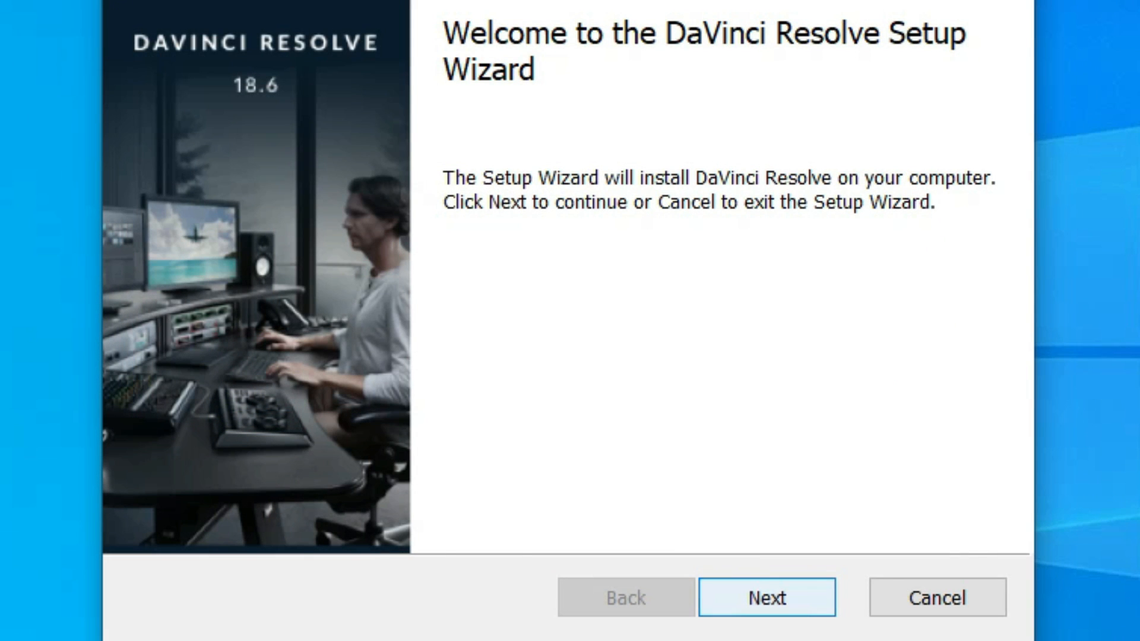
Go through the DaVinci Resolve Setup Wizard, accepting the licence agreement, and install to C:\Program Files\Blackmagic Design\DaVinci Resolve\.
key("Return")
key("space")
key("Return")
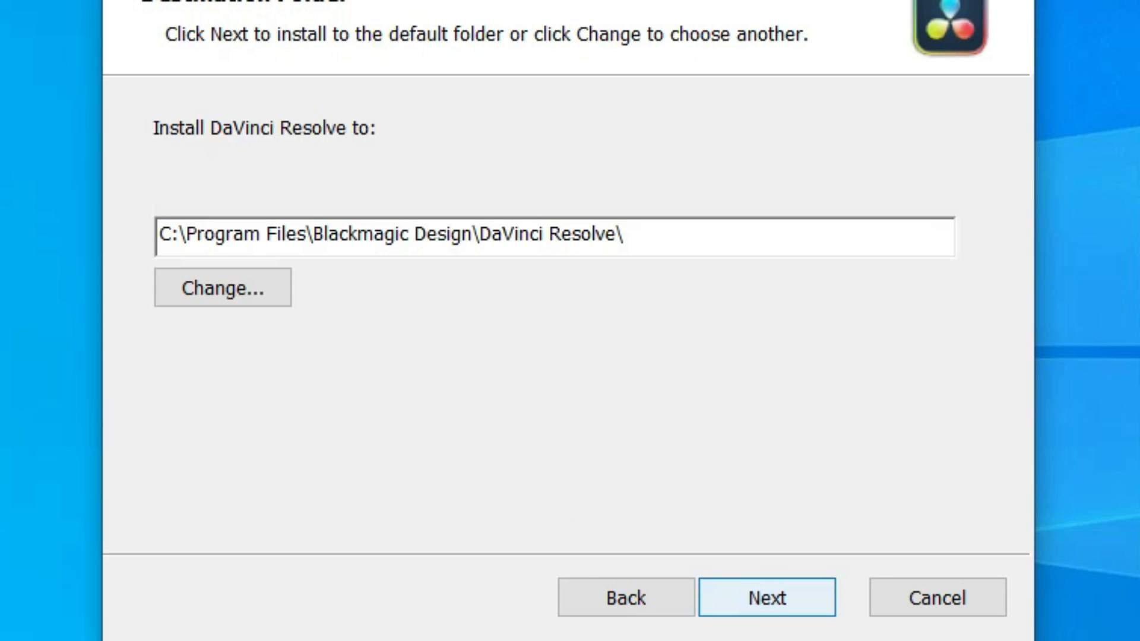
key("Return")
key("Return")
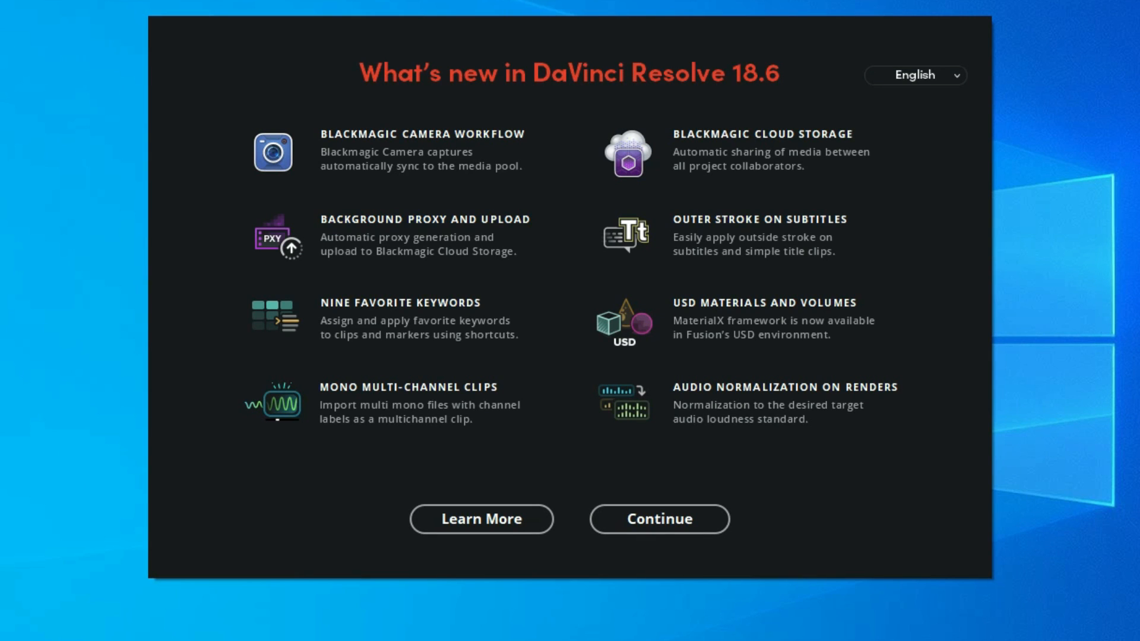
Run the Quick Setup, keeping the default Videos folder as the project media location and choosing the DaVinci Resolve keyboard layout.
left_click(660, 520)
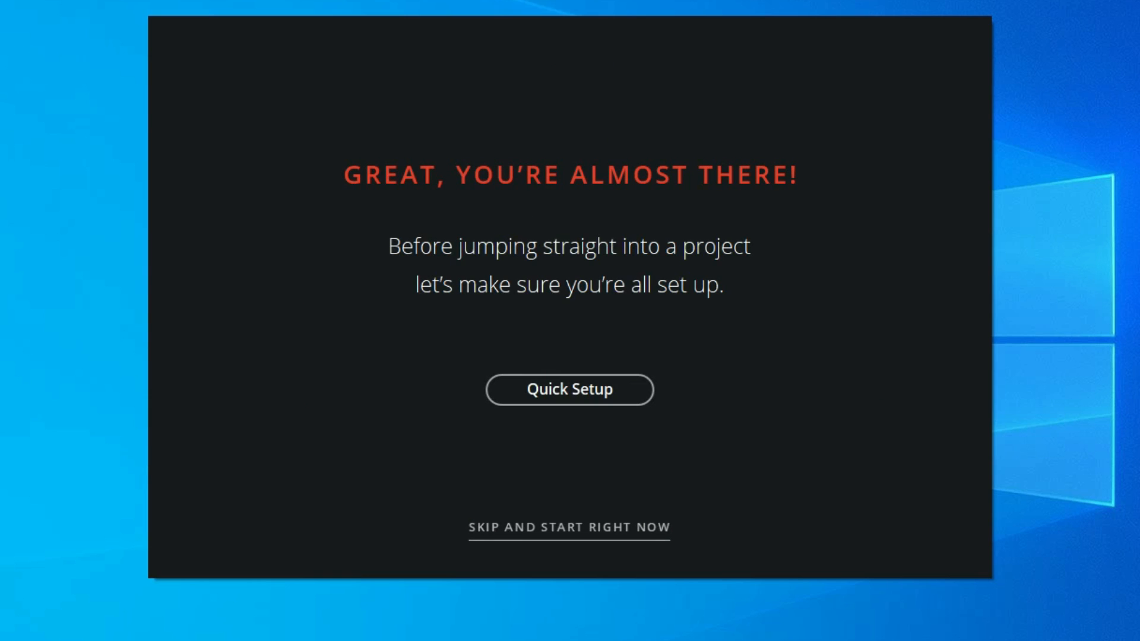
left_click(570, 389)
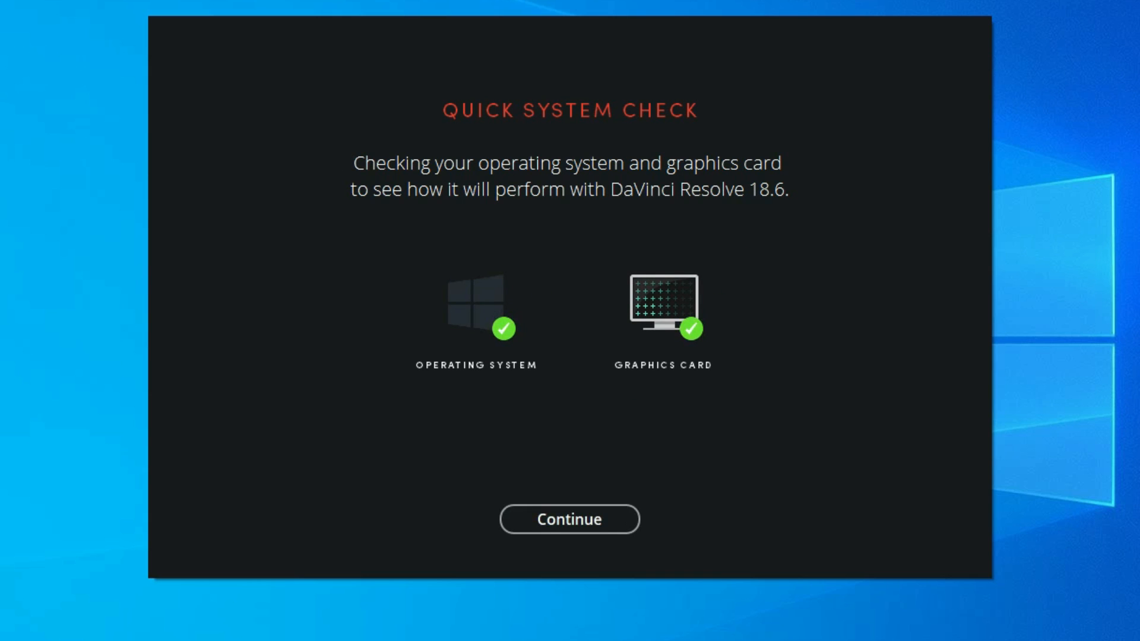
left_click(570, 519)
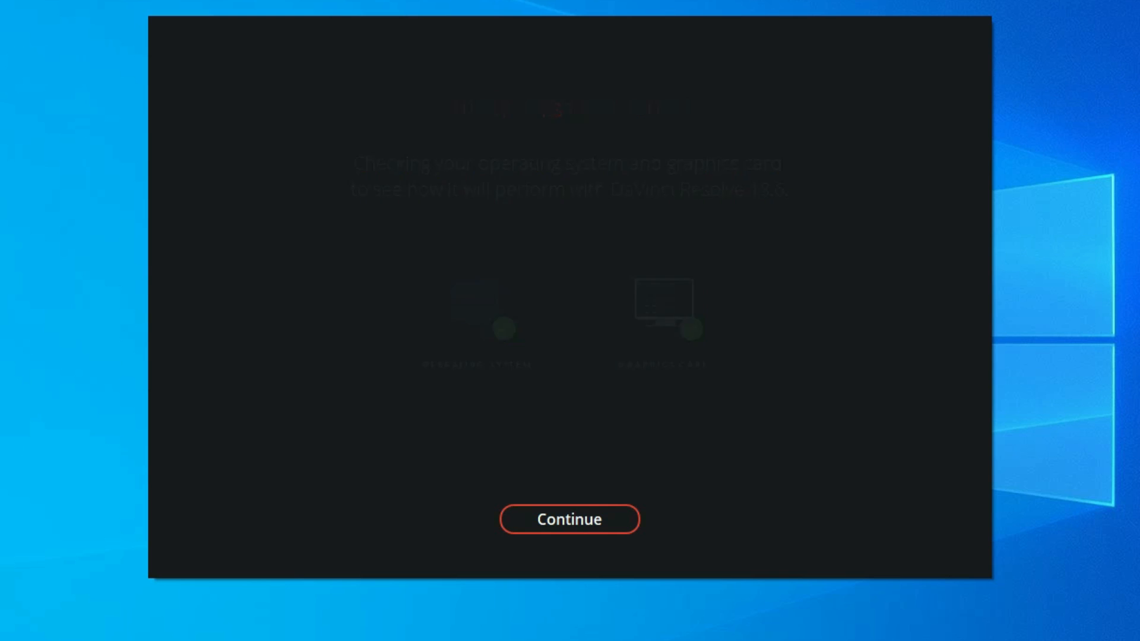
left_click(569, 519)
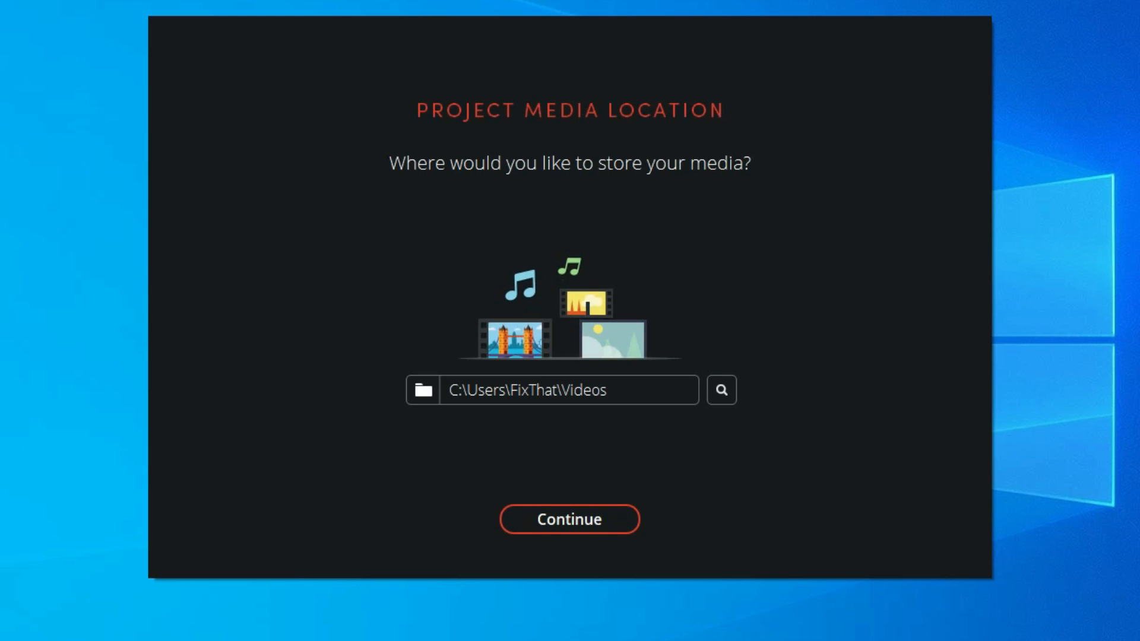
left_click(569, 519)
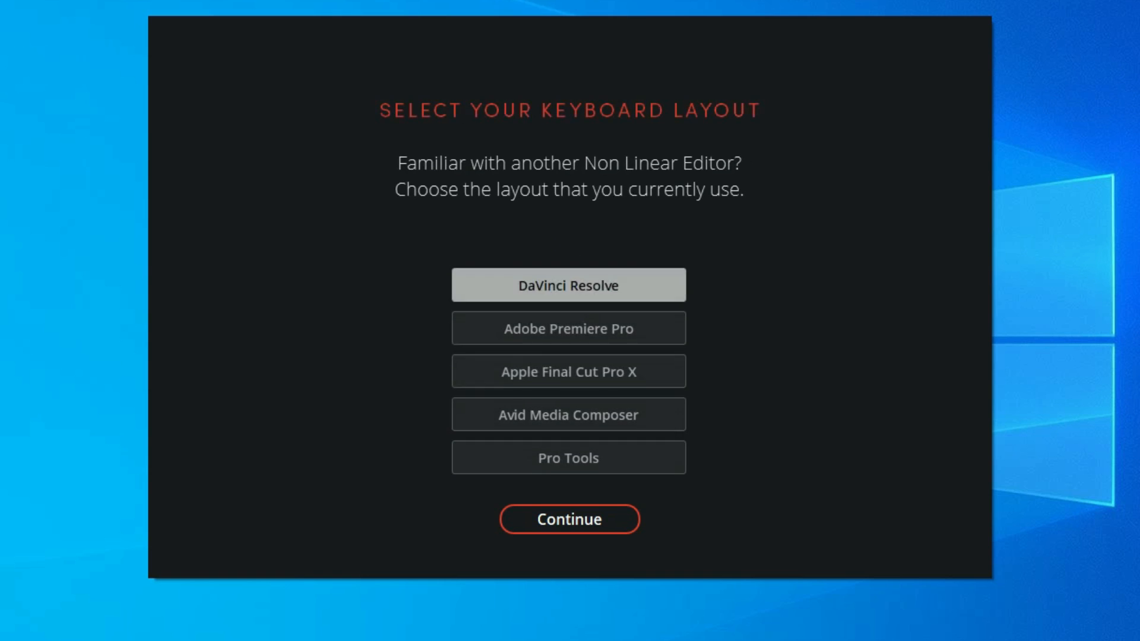
left_click(570, 519)
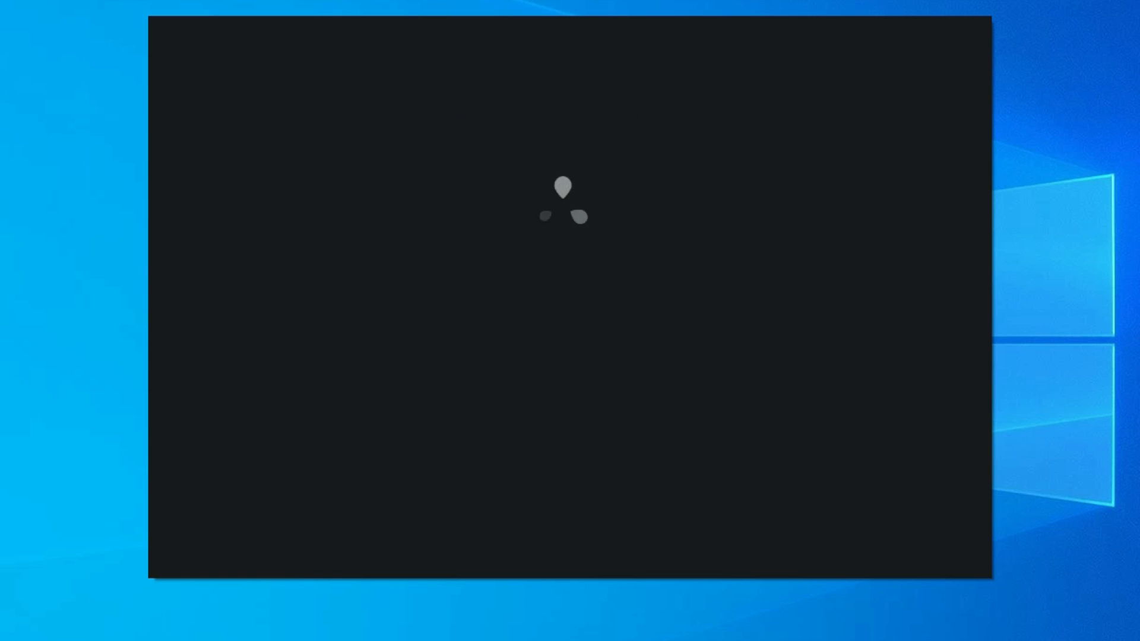
Finish the first-run setup to start DaVinci Resolve and allow it through Windows Defender Firewall on public networks.
key("Return")
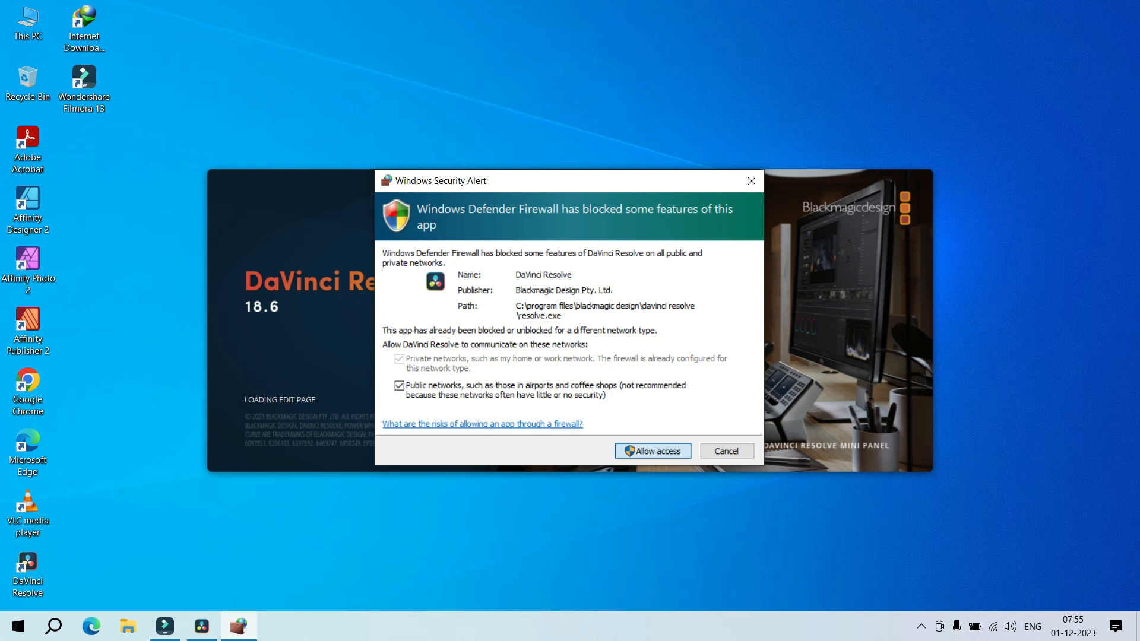
key("Return")
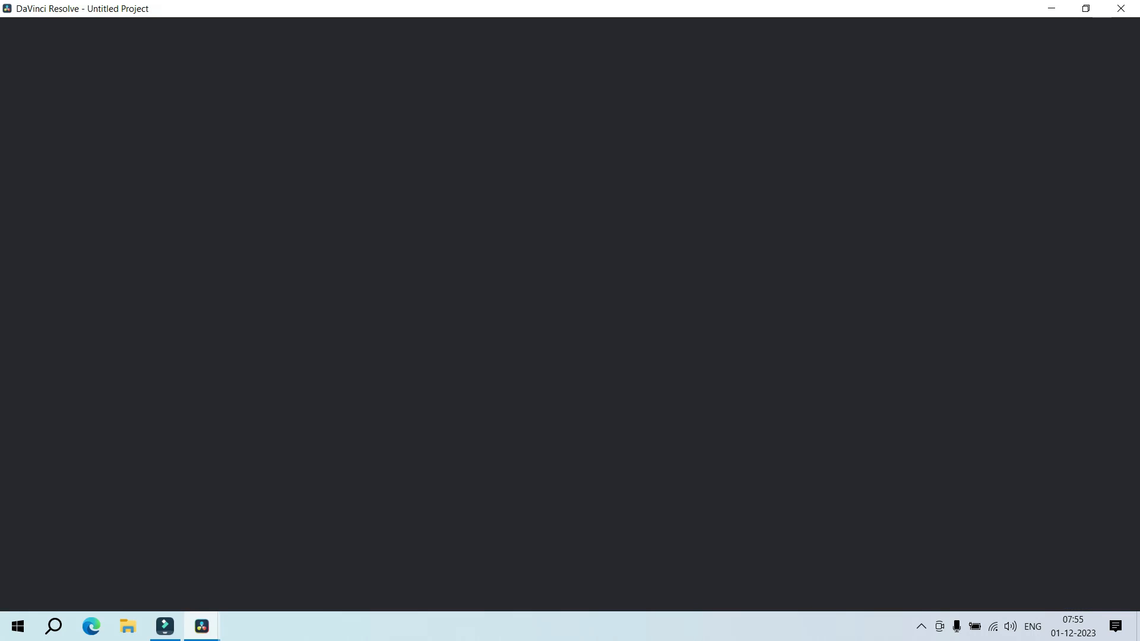
Open the About DaVinci Resolve screen to check the installed version.
left_click(40, 24)
left_click(69, 41)
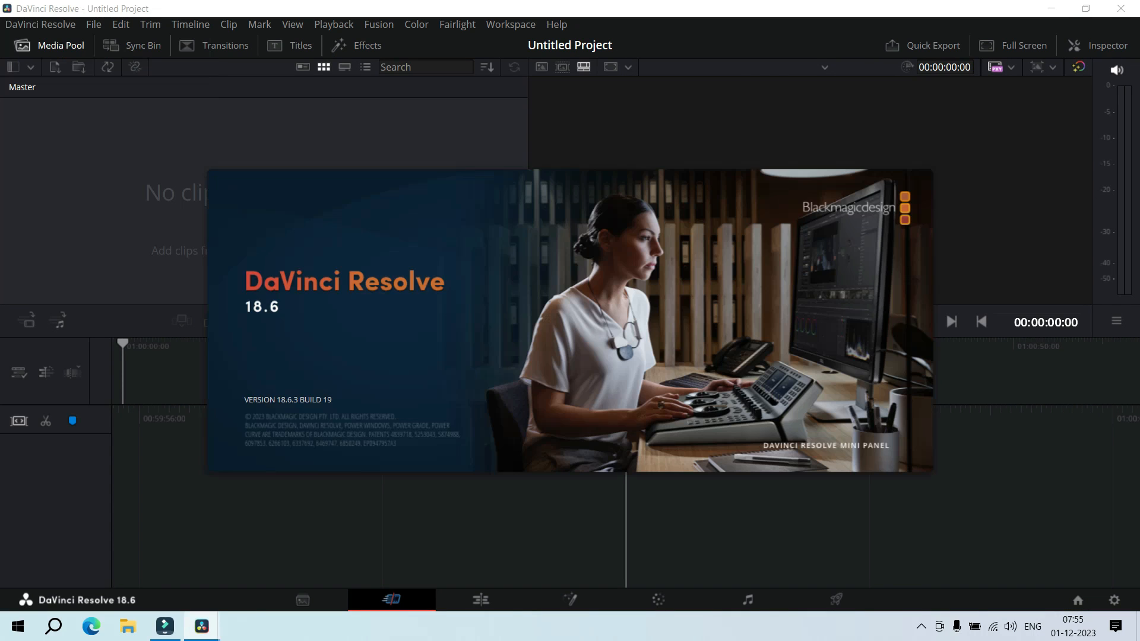